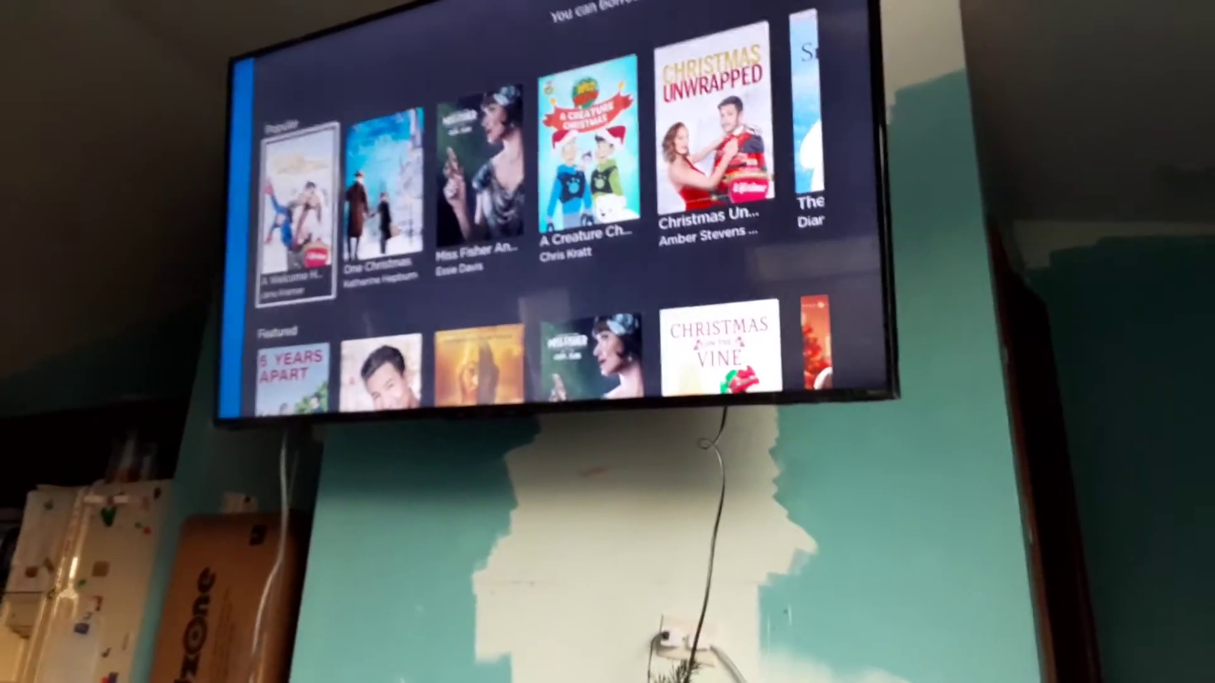
# Check the Television, Favorites, Borrowed and History sections: nothing borrowed, seven borrows left this month.
pyautogui.press('Left')
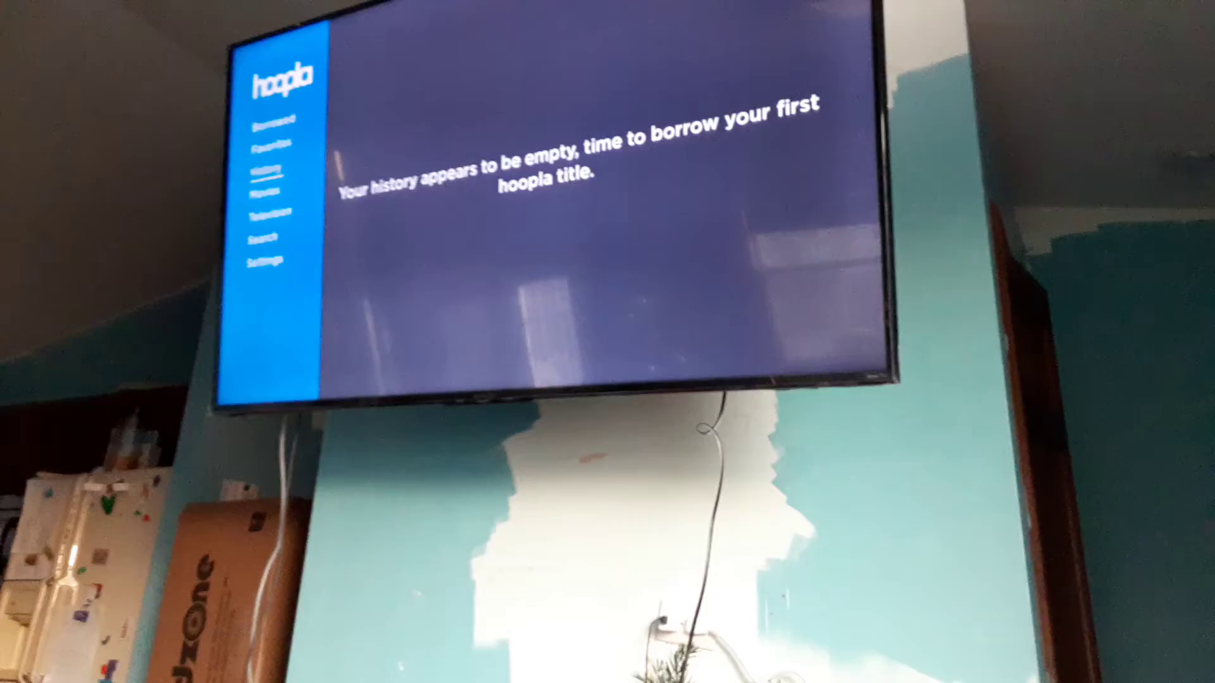
pyautogui.press('Down')
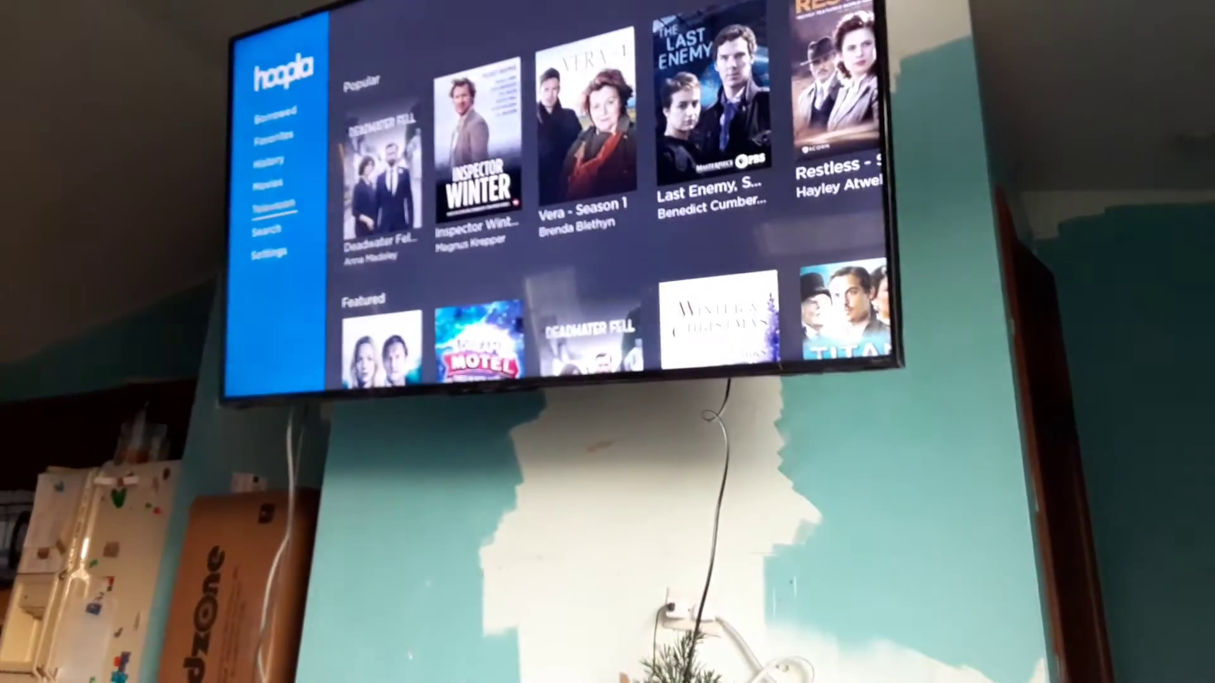
pyautogui.press('Up')
pyautogui.press('Up')
pyautogui.press('Up')
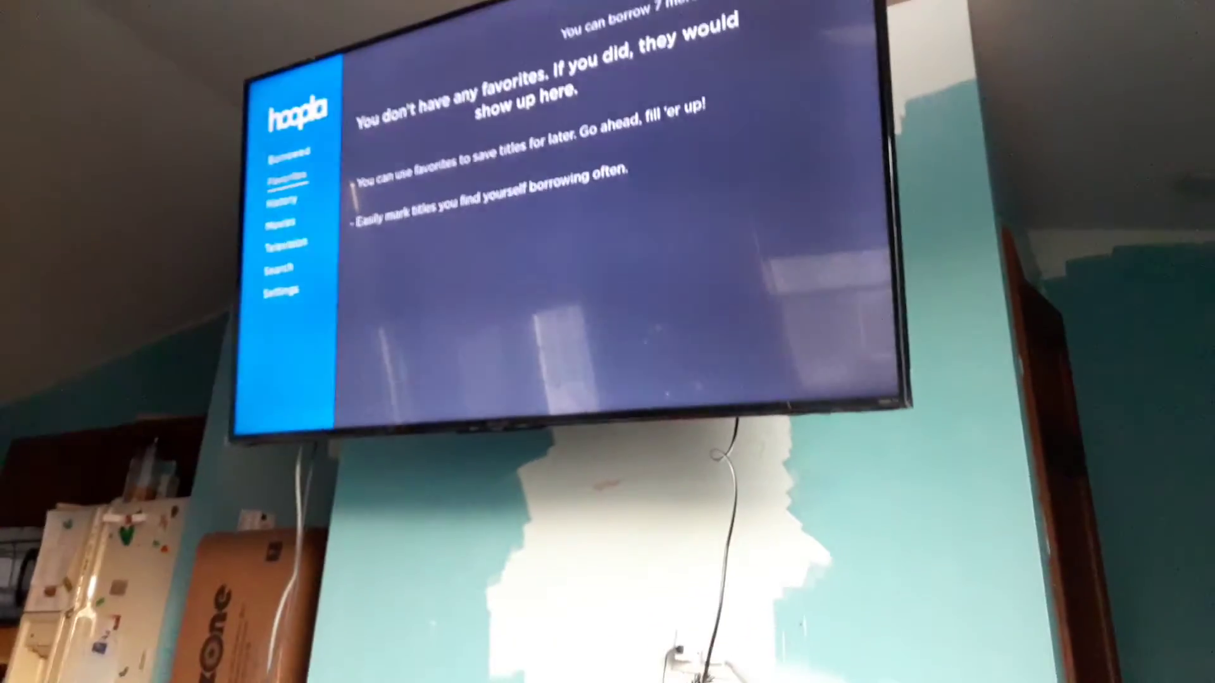
pyautogui.press('Up')
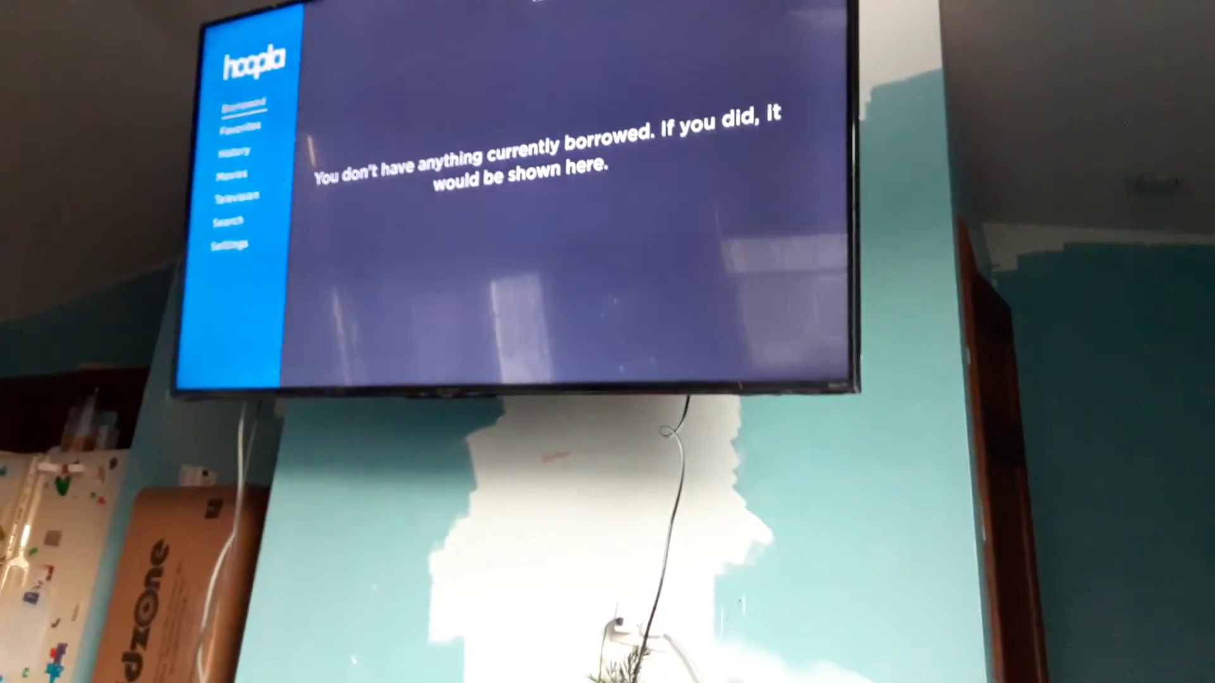
pyautogui.press('Down')
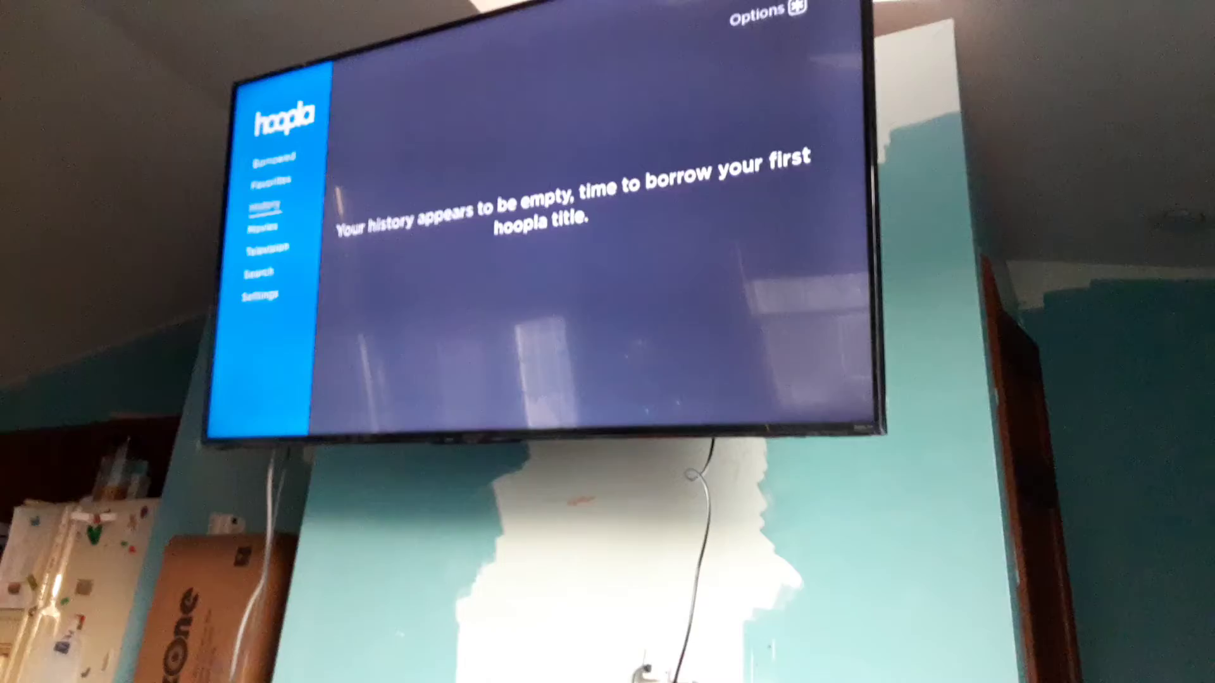
# Borrow A Creature Christmas from Movies, available until December 25, 2020, and dismiss the success notice.
pyautogui.press('Down')
pyautogui.press('Right')
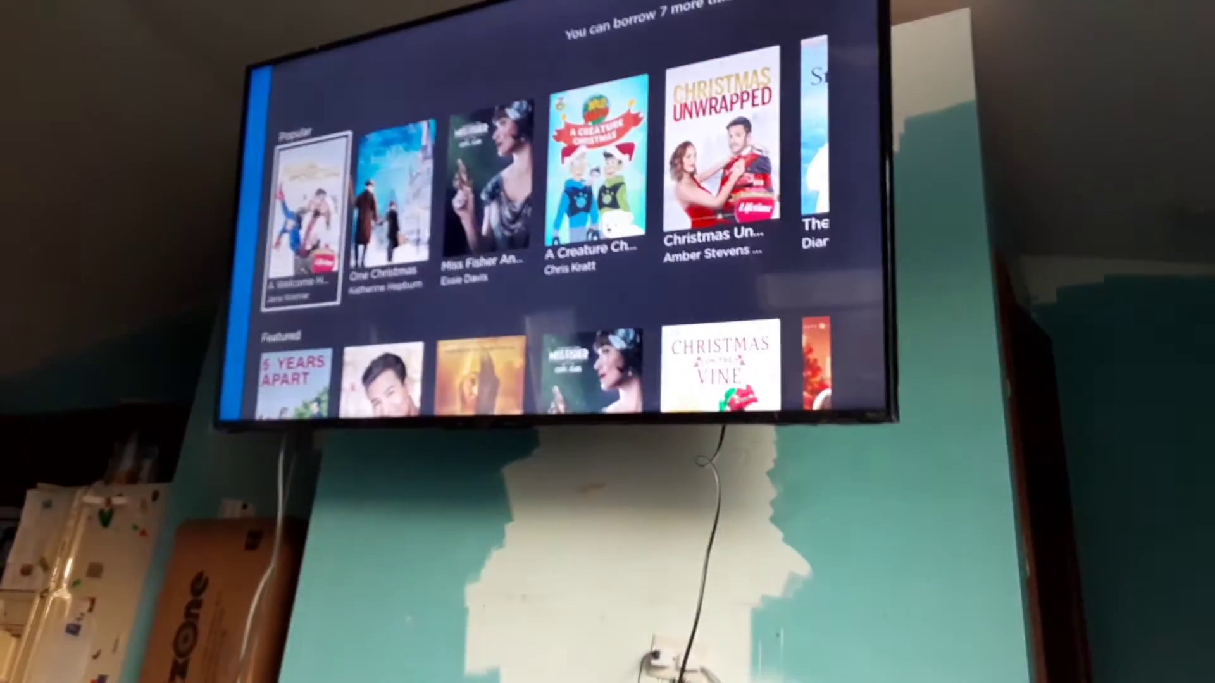
pyautogui.press('Right')
pyautogui.press('Right')
pyautogui.press('Right')
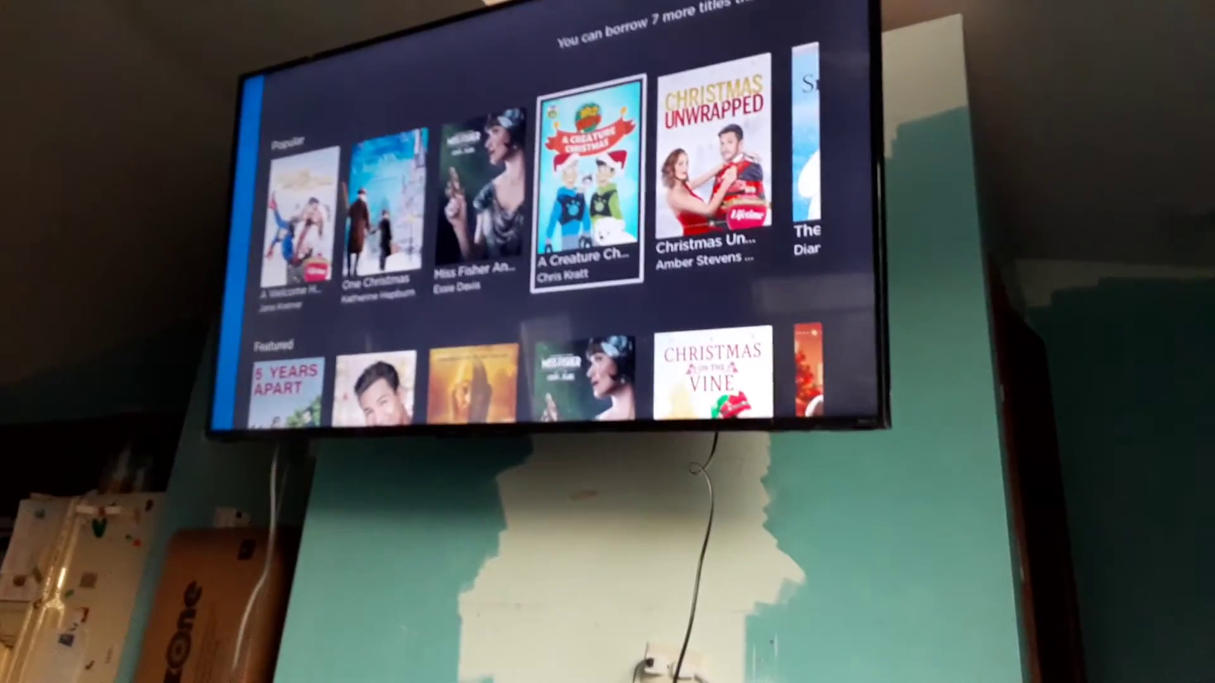
pyautogui.press('Return')
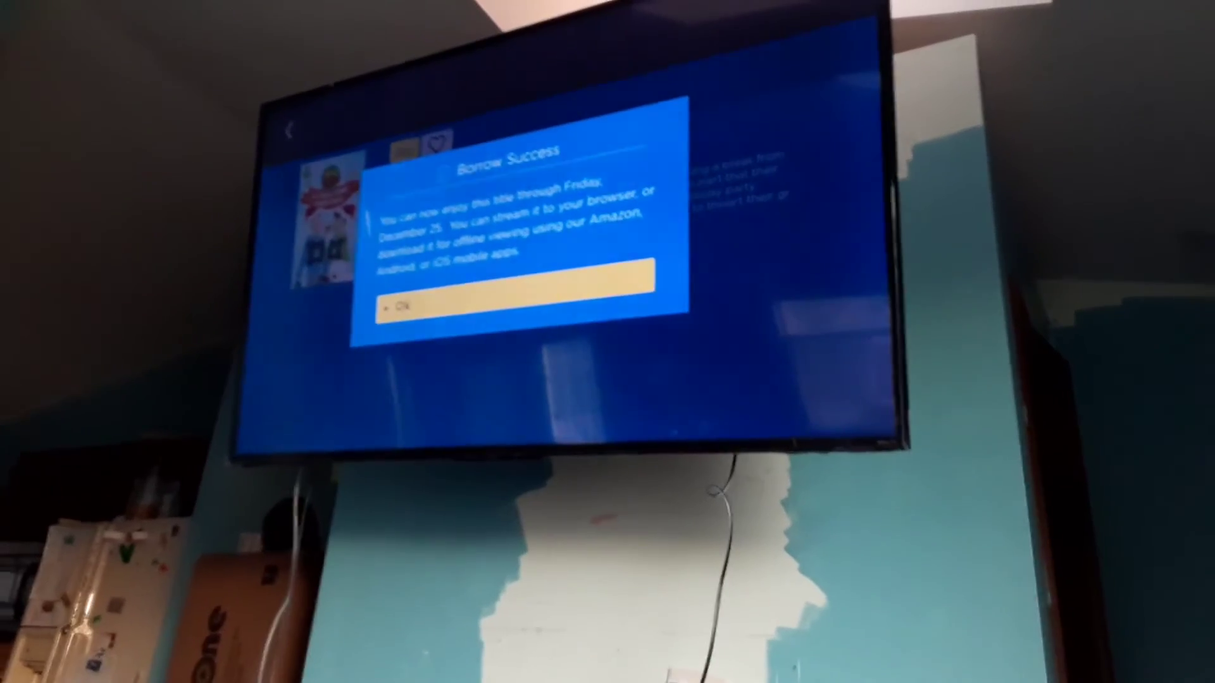
pyautogui.press('Return')
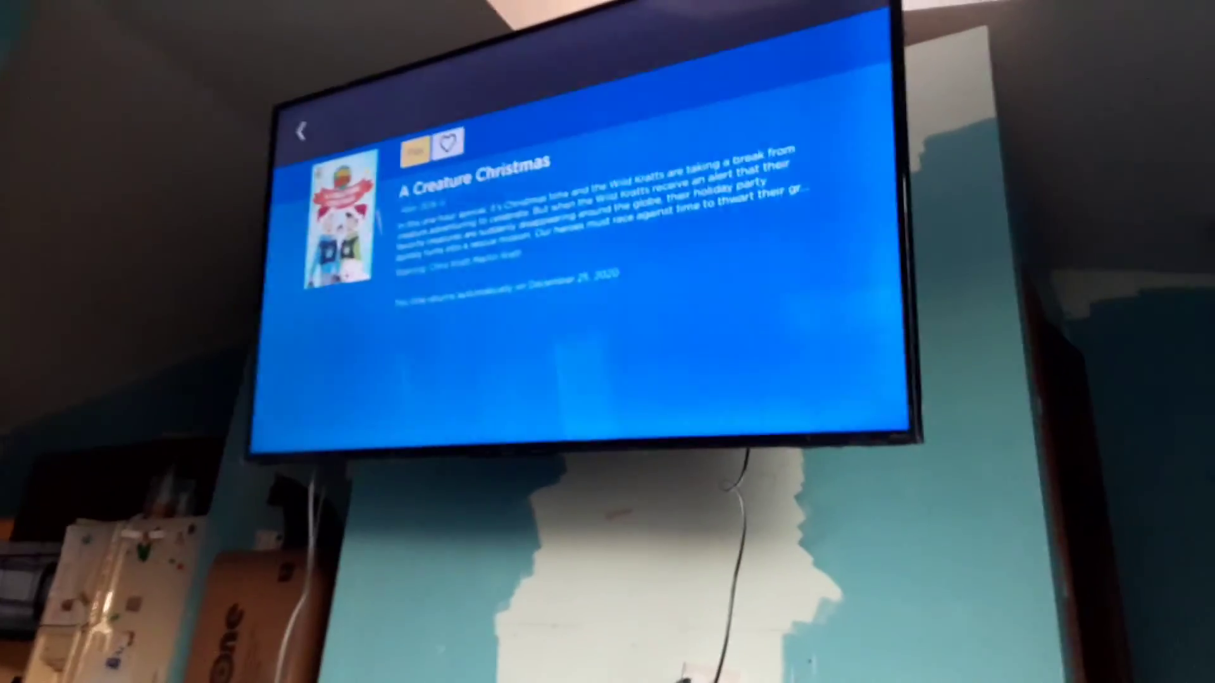